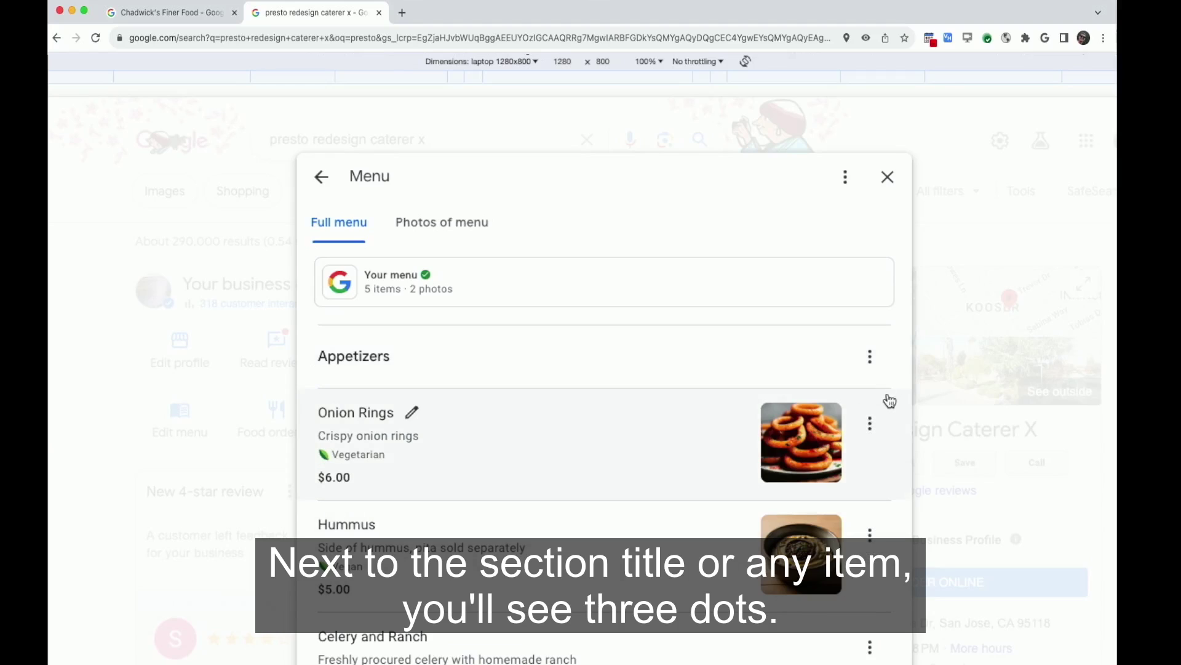
# - Open Edit multiple items from the Onion Rings item's more-options menu
pyautogui.click(873, 427)
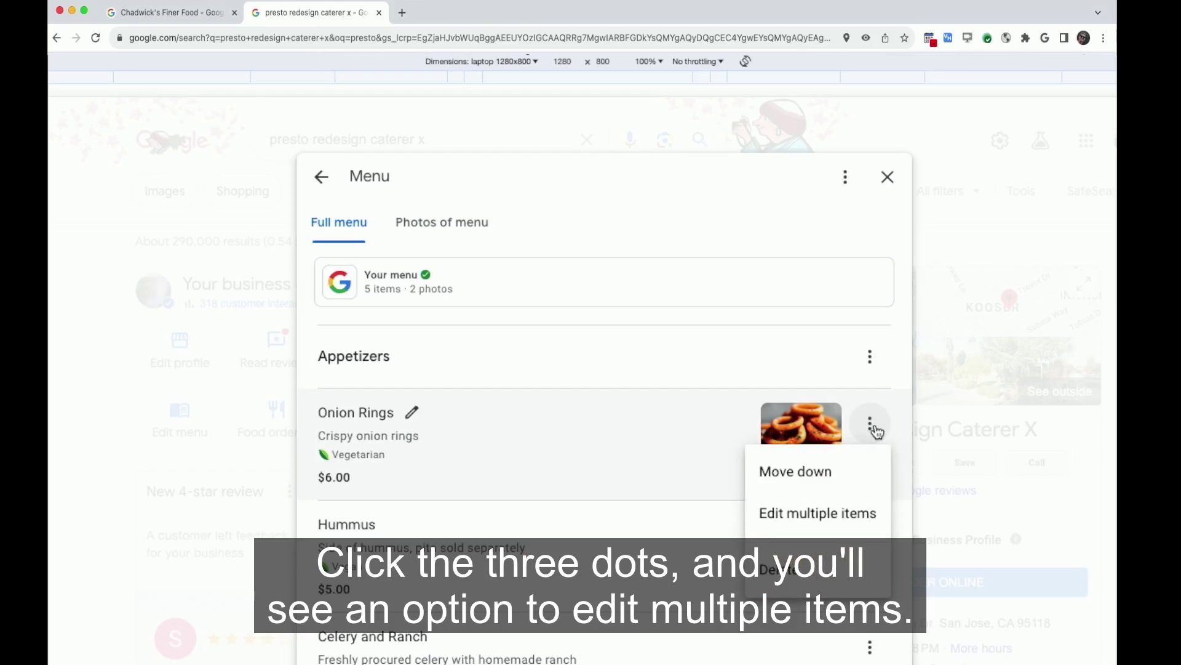
pyautogui.click(851, 515)
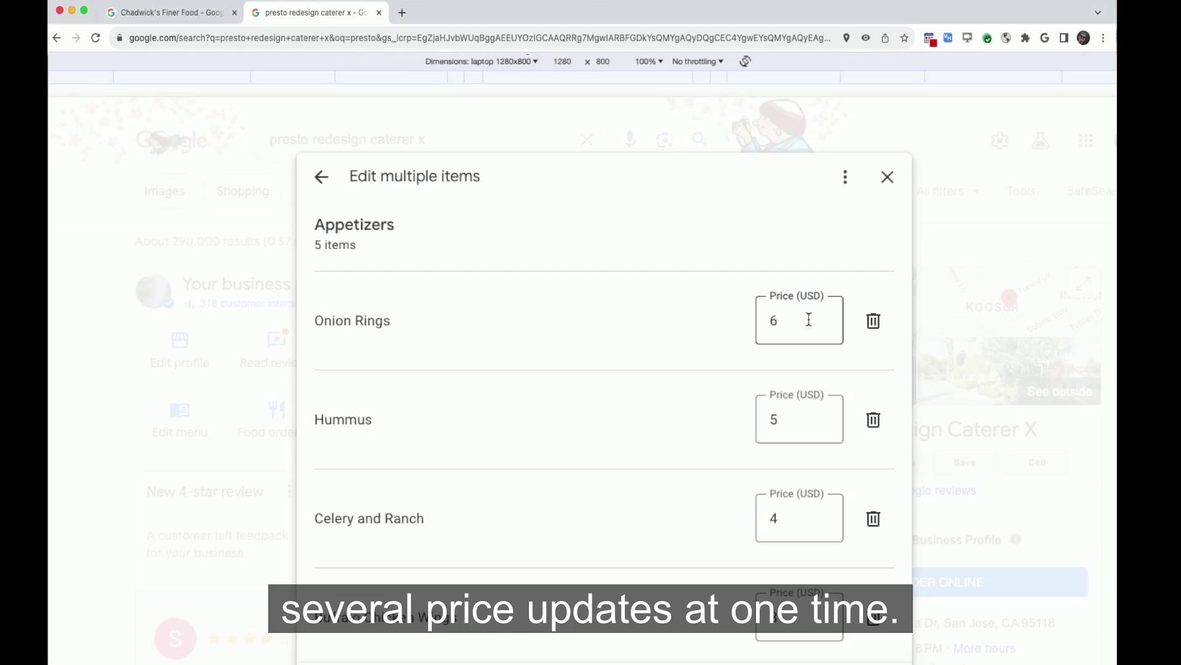
# - Change the five Appetizers prices to 7, 6, 5, 9 and 8 USD and save
pyautogui.click(809, 319)
pyautogui.press('BackSpace')
pyautogui.write('7')
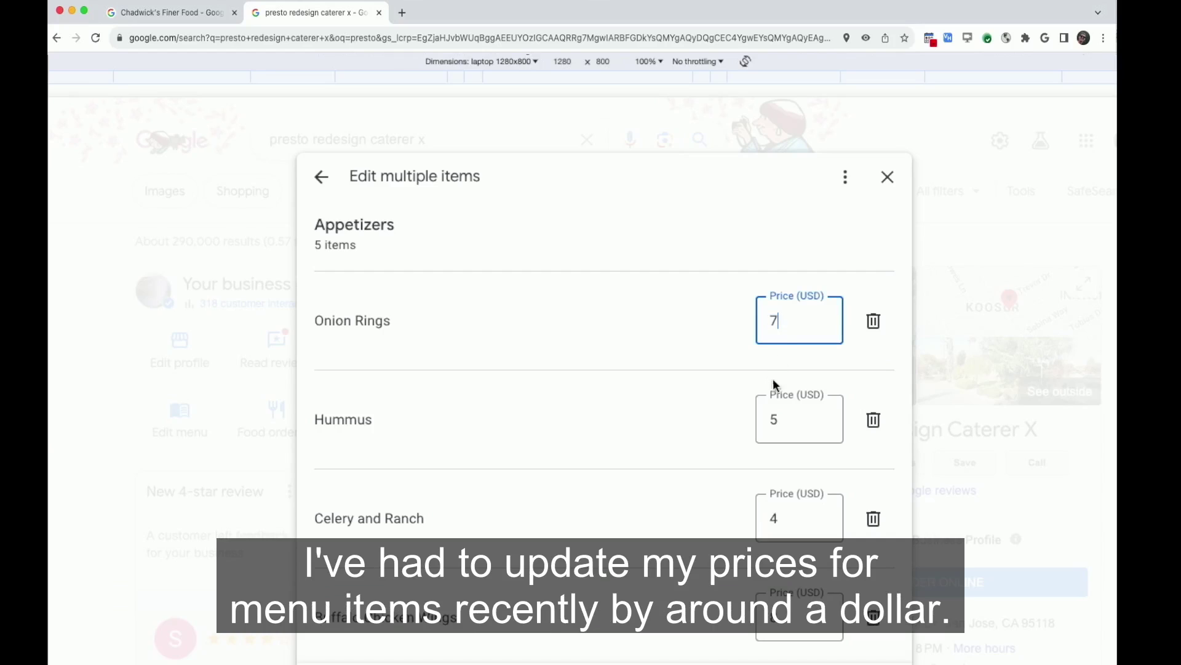
pyautogui.click(793, 410)
pyautogui.doubleClick(794, 409)
pyautogui.write('6')
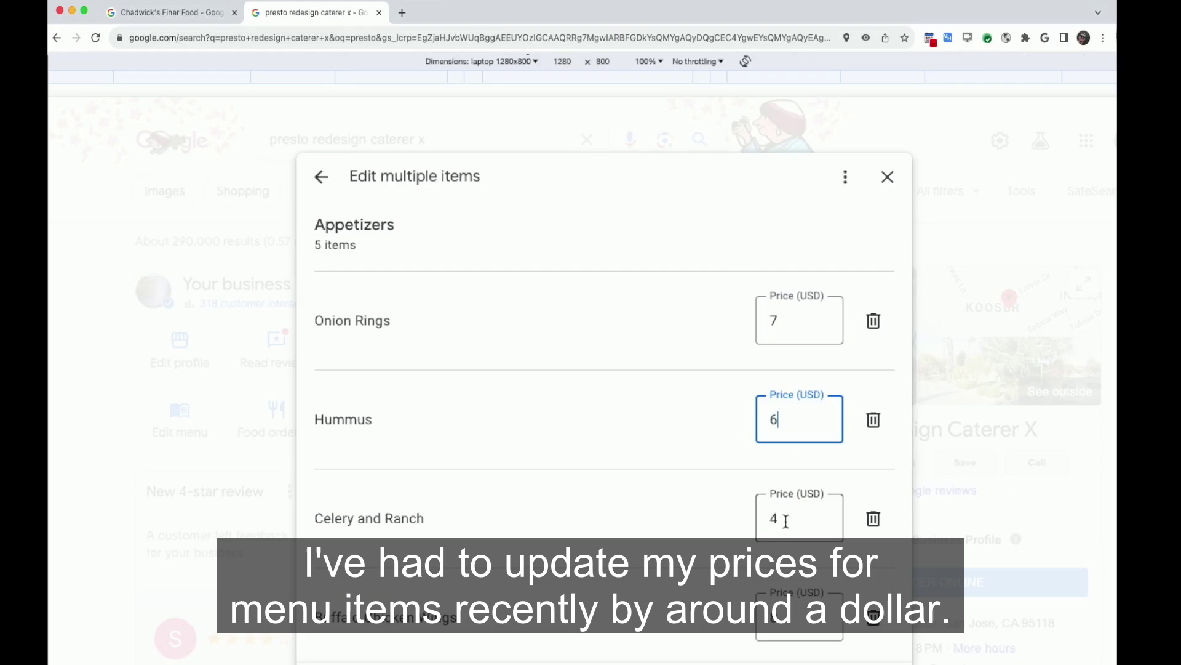
pyautogui.doubleClick(787, 517)
pyautogui.write('5')
pyautogui.scroll(-1, 789, 580)
pyautogui.scroll(-1, 789, 580)
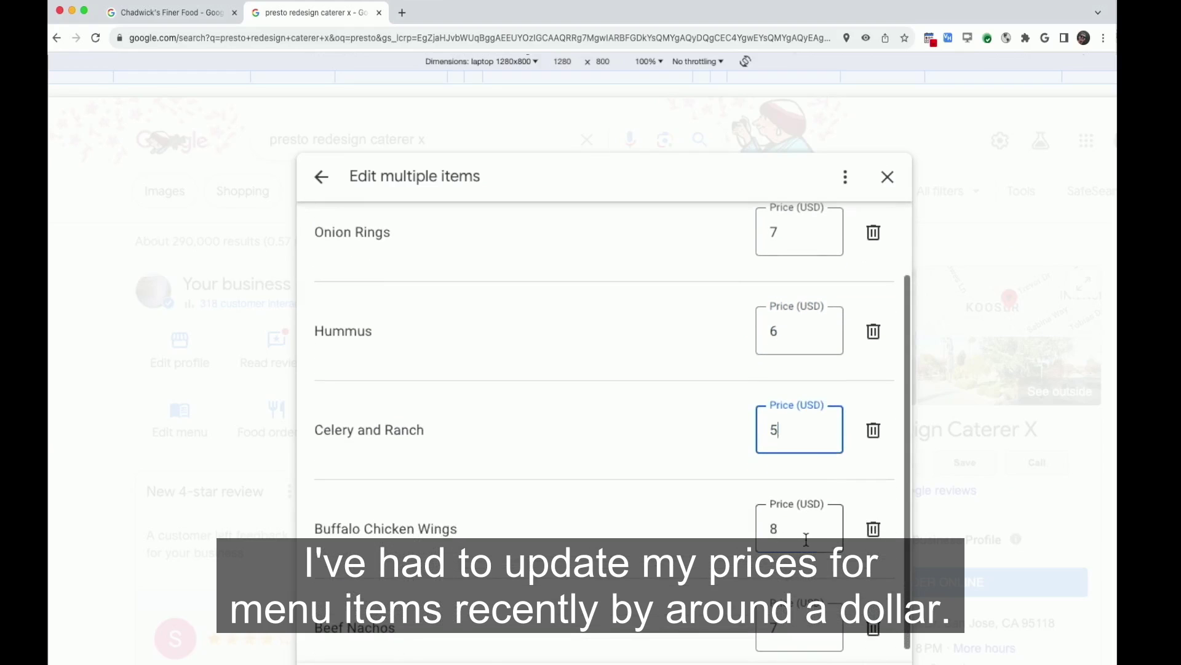
pyautogui.doubleClick(799, 528)
pyautogui.write('9')
pyautogui.scroll(-1, 801, 610)
pyautogui.doubleClick(800, 617)
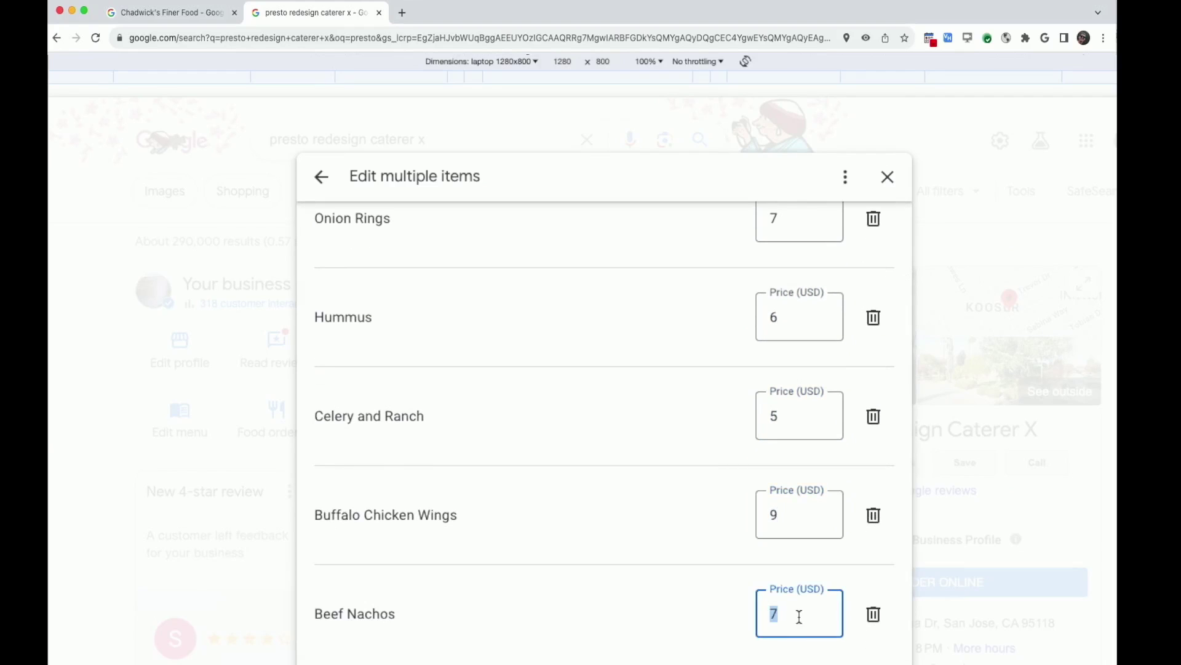
pyautogui.write('8')
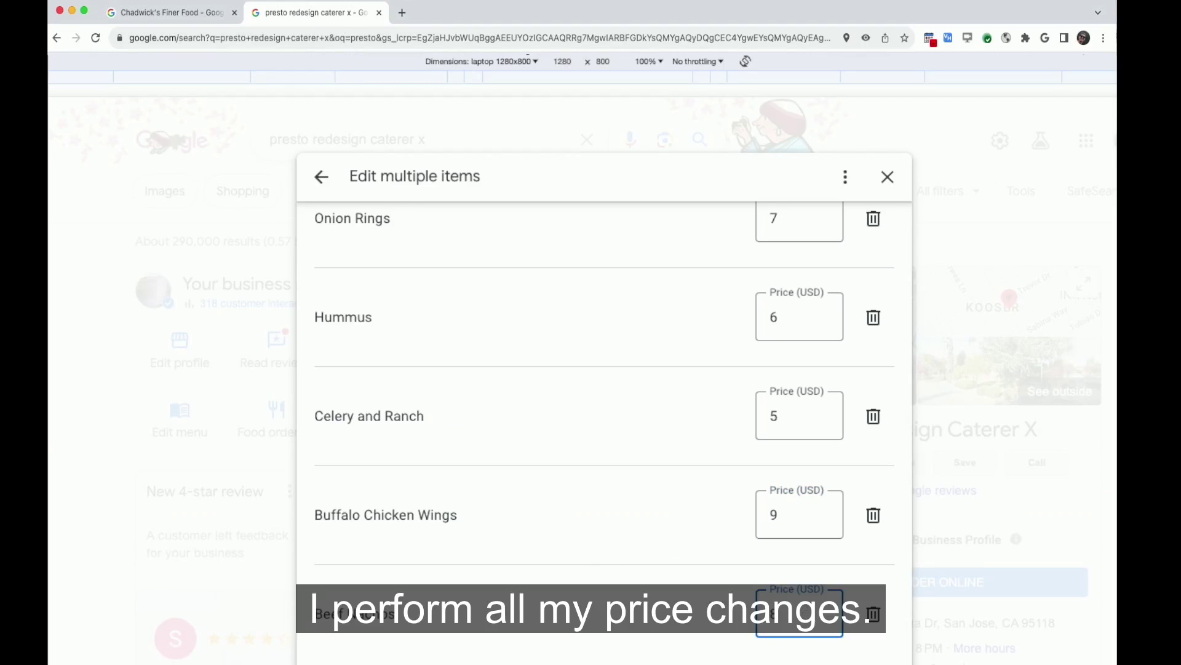
pyautogui.press('Return')
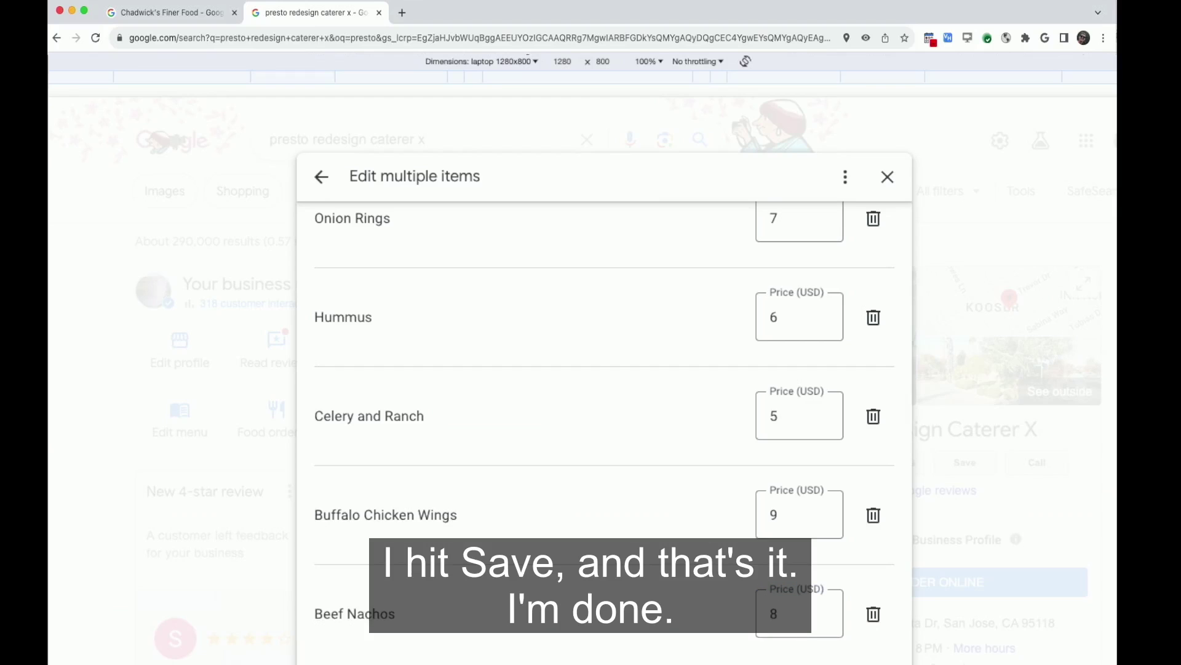